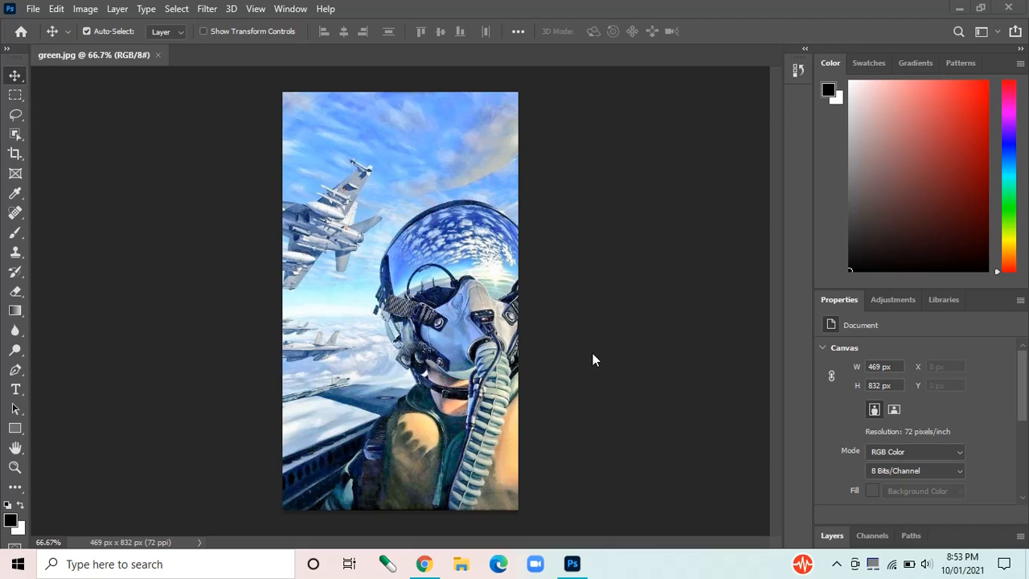
Duplicate the background photo onto a new layer and show the layer list
left_click(480, 366)
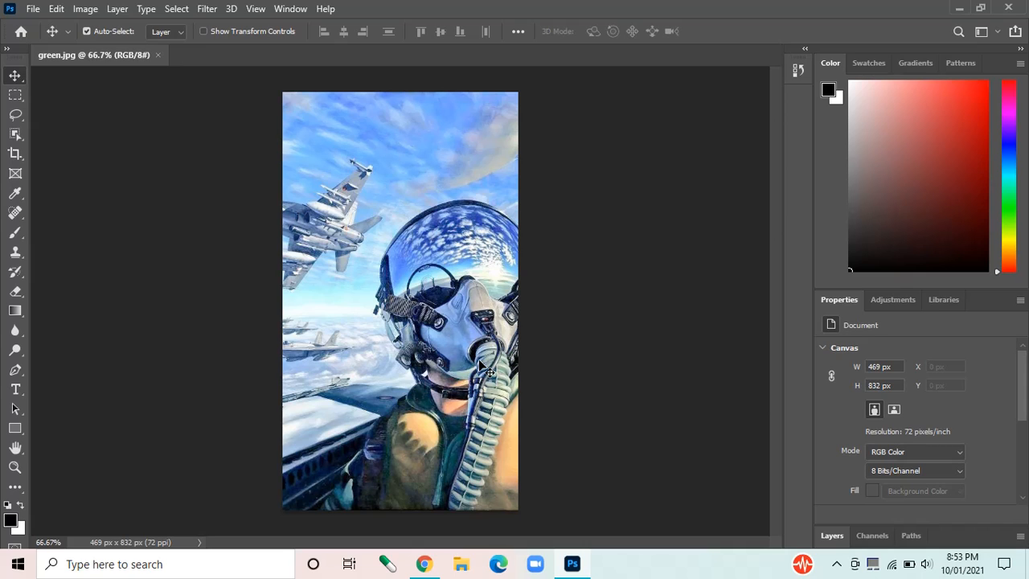
key("ctrl")
key("ctrl+j")
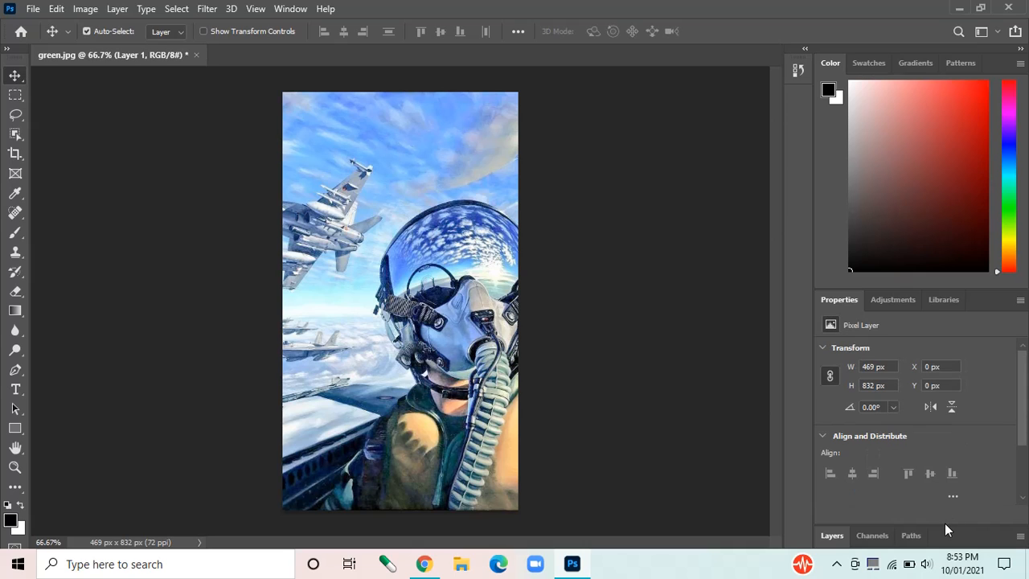
left_click(833, 536)
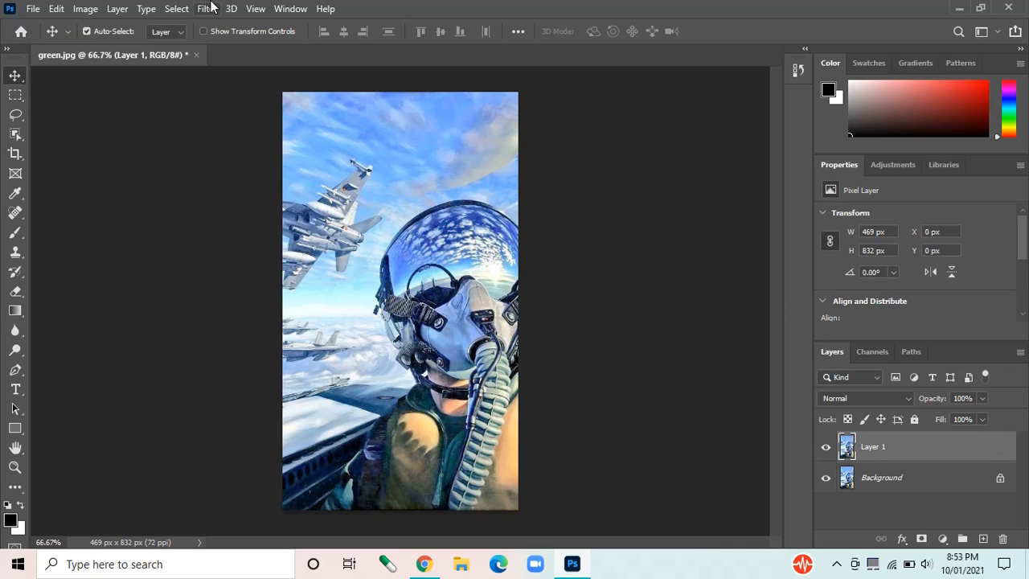
Apply a Black & White adjustment with the Default preset to the duplicated layer
left_click(85, 8)
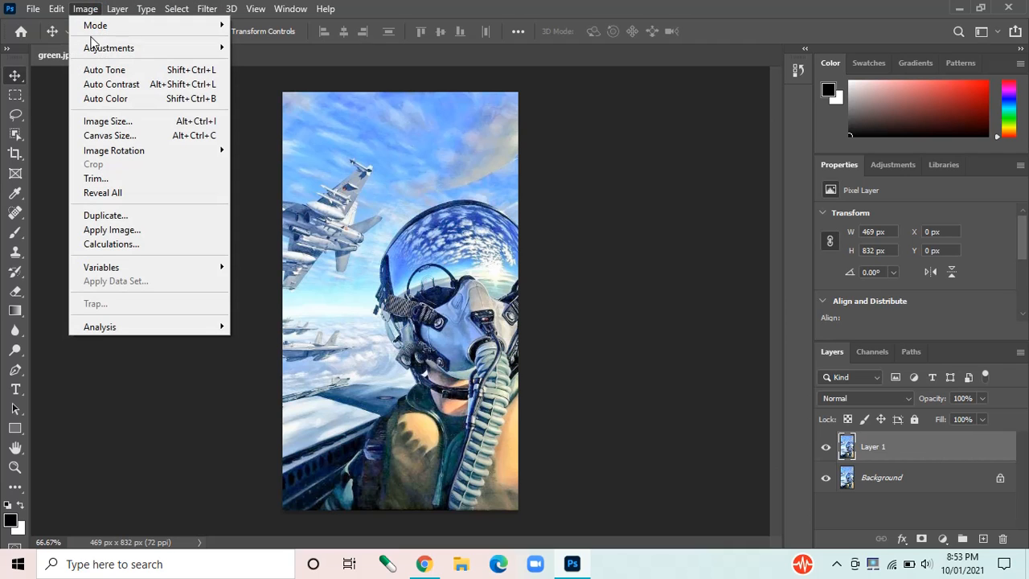
mouse_move(184, 48)
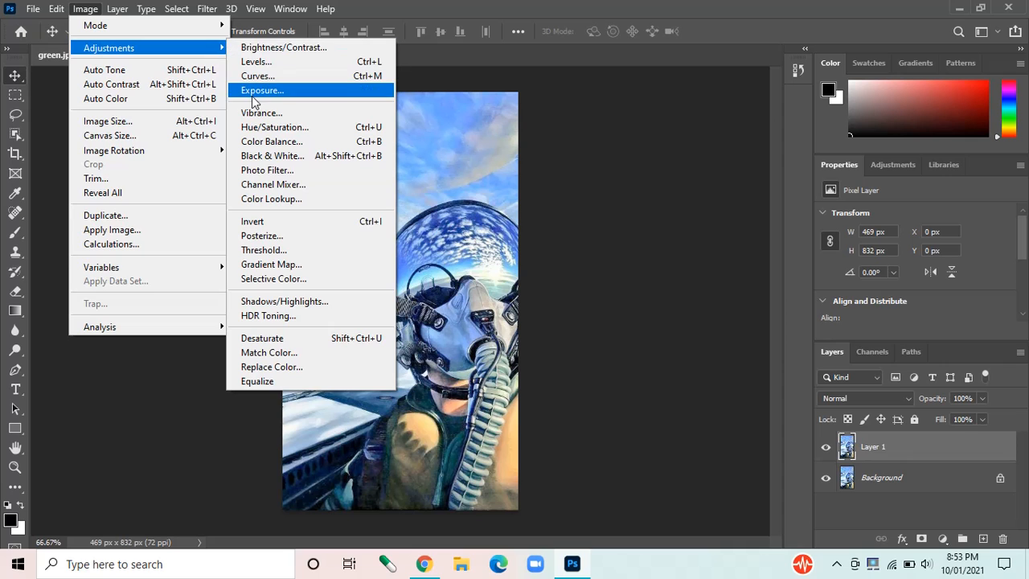
left_click(257, 156)
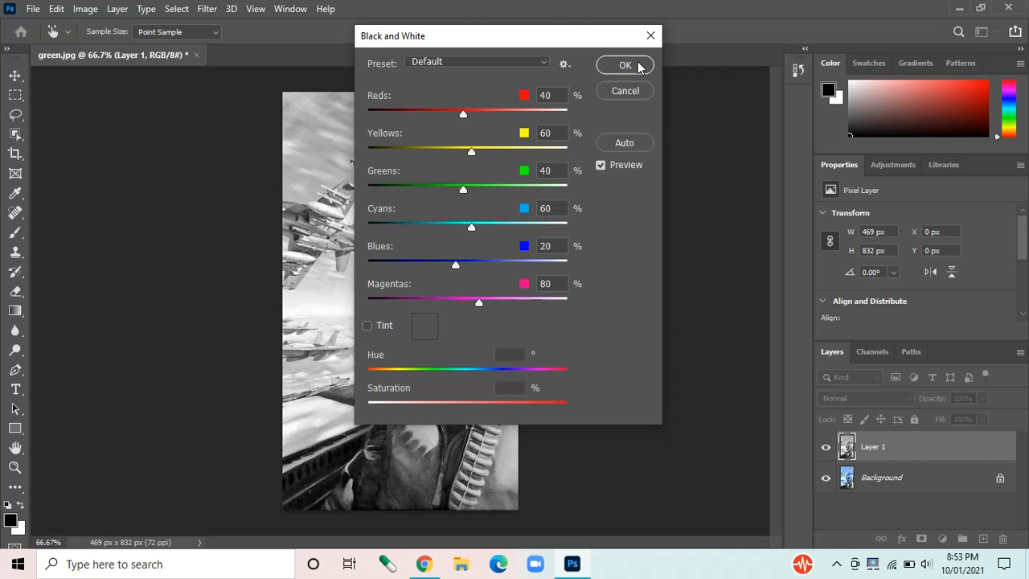
left_click(635, 65)
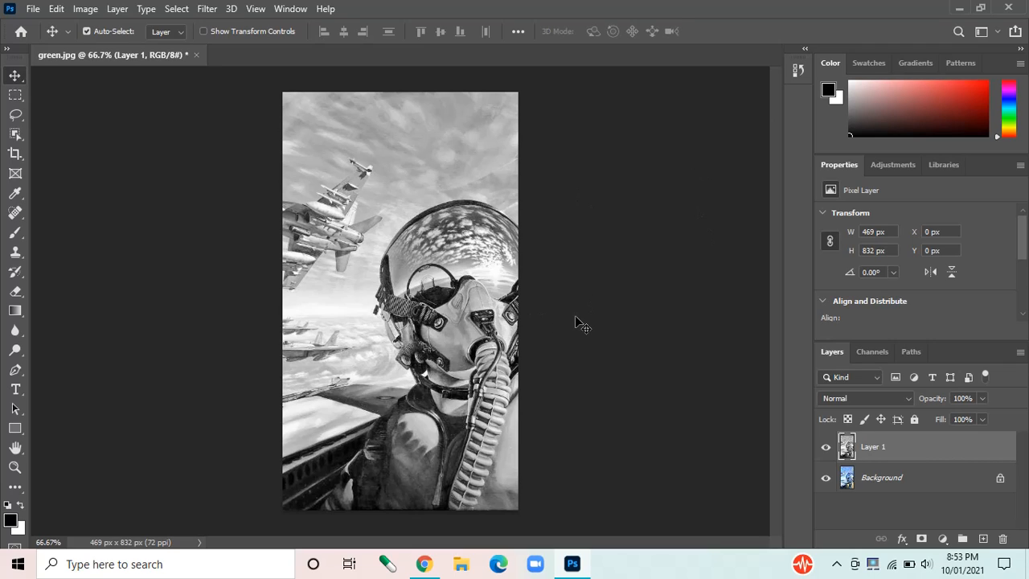
Exclude the red channel from Layer 1 in its blending options and offset the layer 12 px to the right
left_click(902, 538)
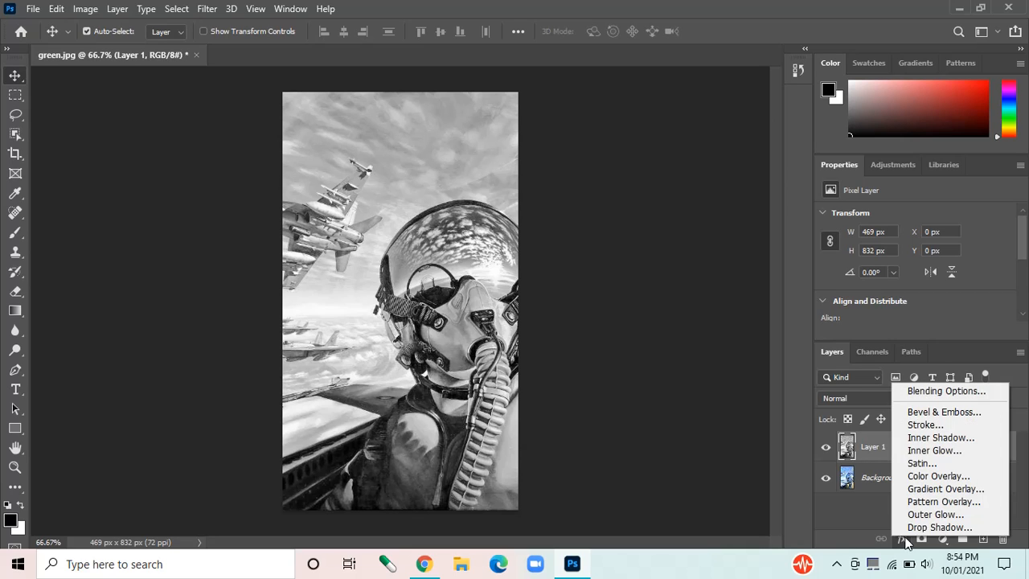
left_click(924, 391)
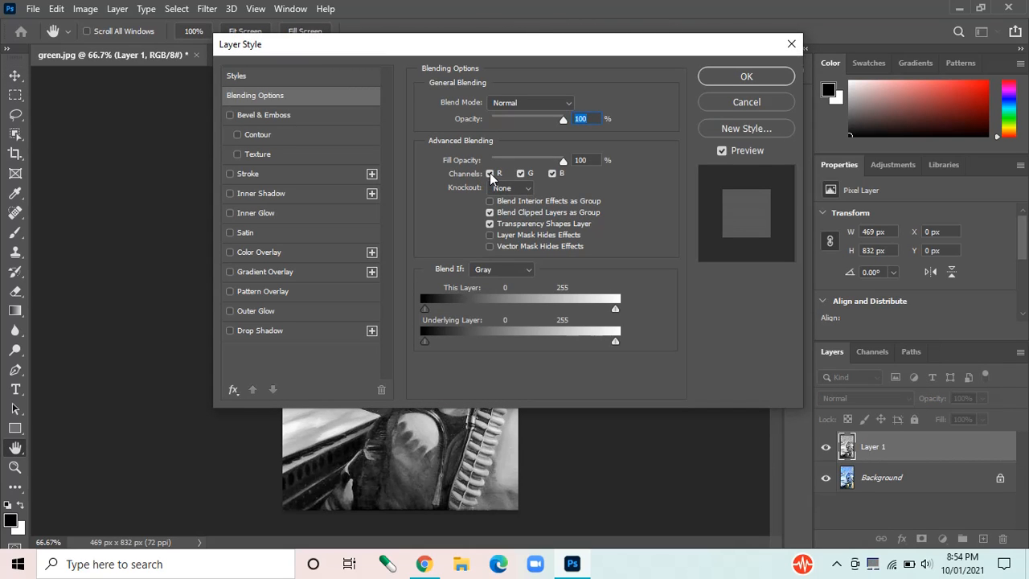
left_click(491, 174)
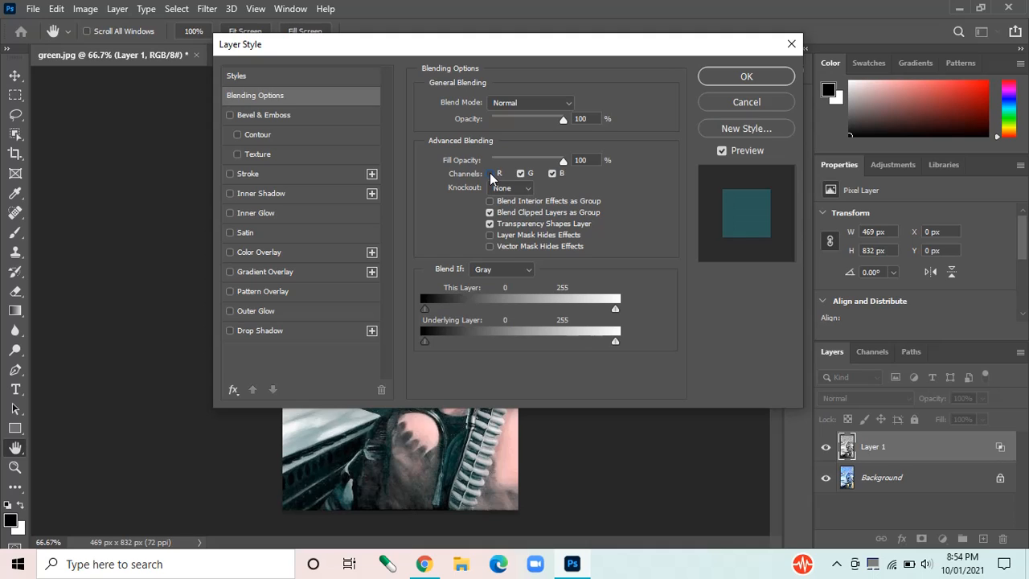
left_click(745, 77)
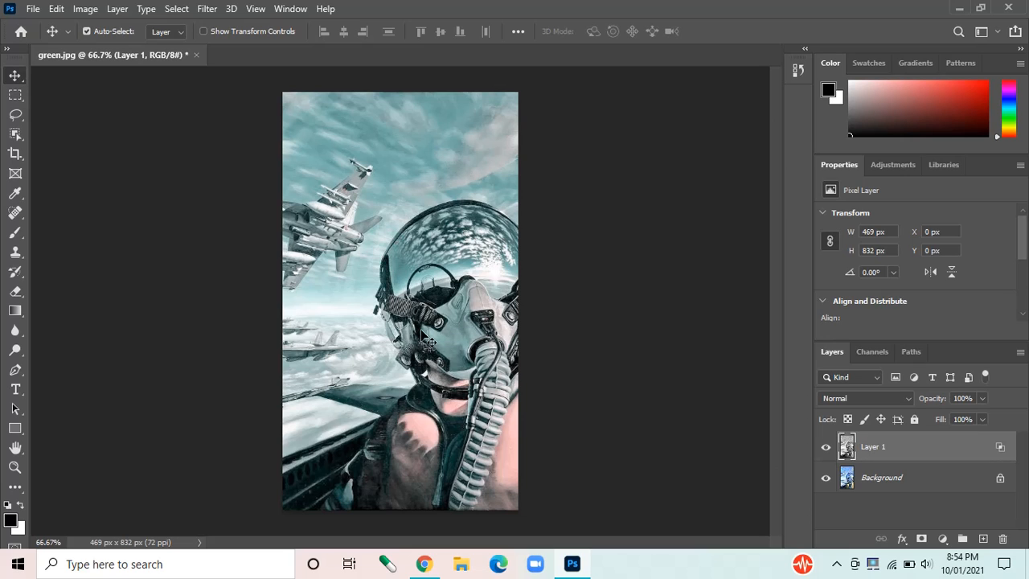
left_click_drag(424, 331, 428, 330)
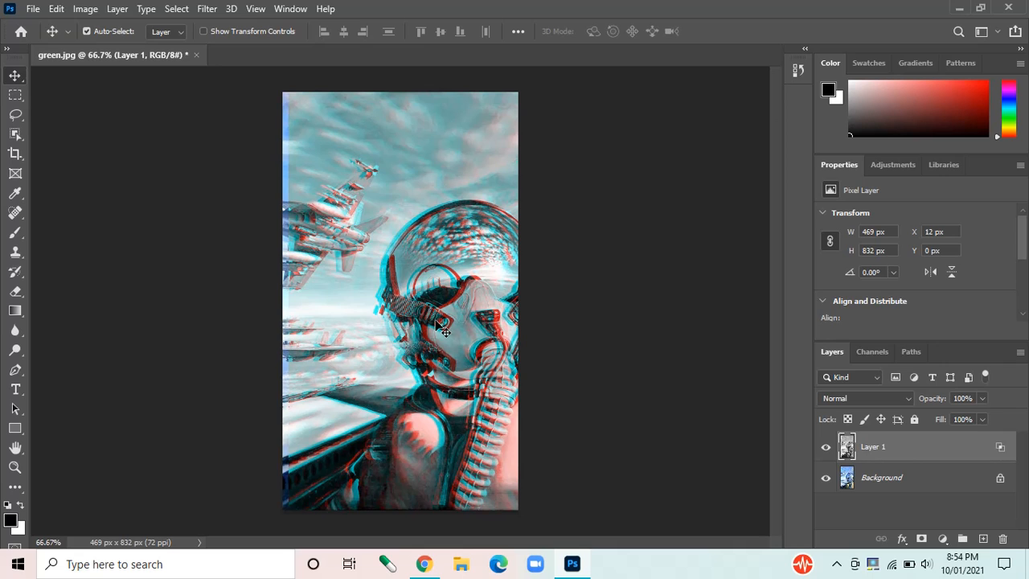
mouse_move(441, 326)
left_mouse_down()
mouse_move(419, 323)
mouse_move(439, 322)
left_mouse_up()
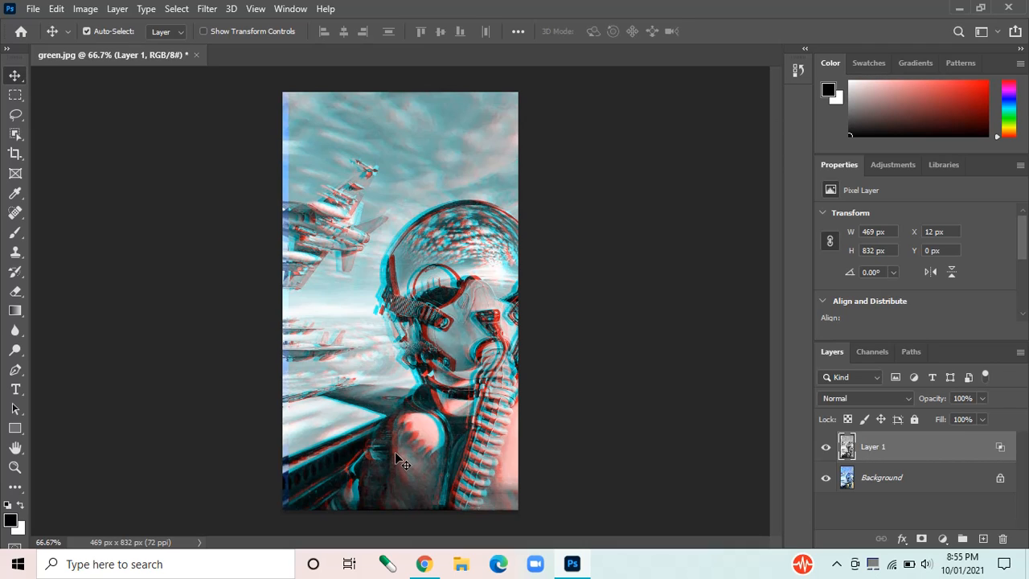
Marquee-select a horizontal strip about 168 px by 9 px across the helmet's goggle edge and shift it about 32 px left
left_click(20, 102)
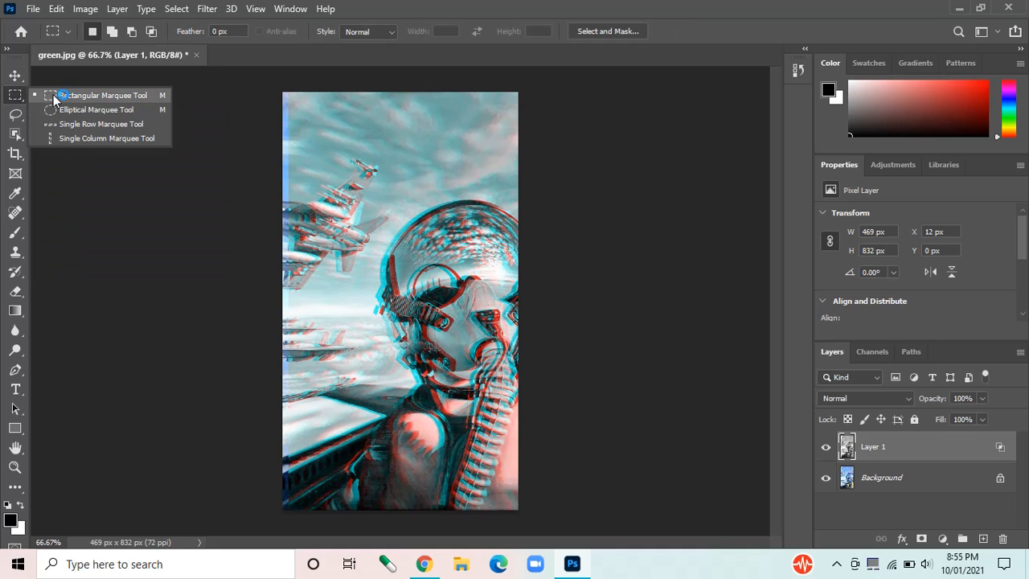
left_click(53, 94)
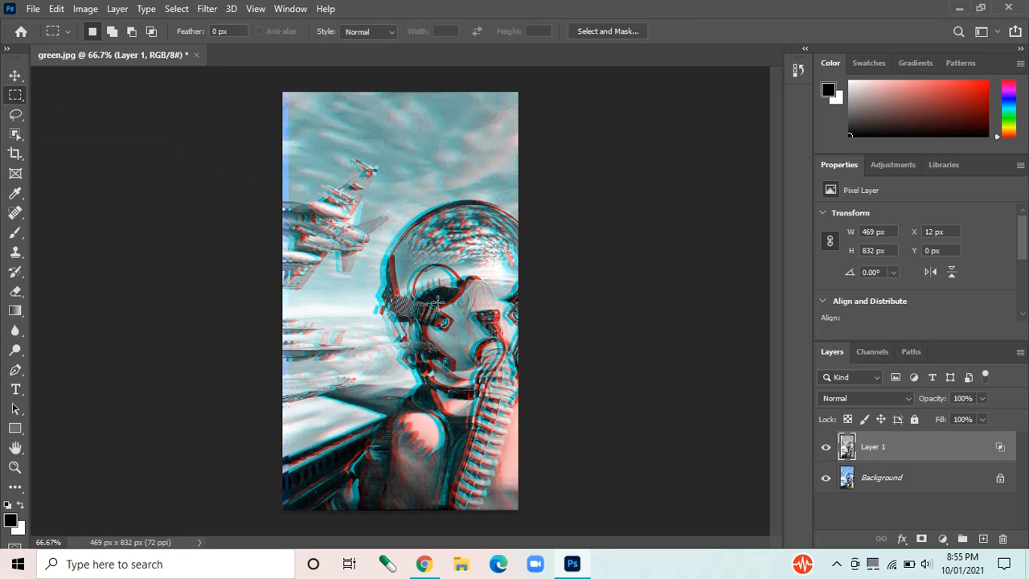
left_click_drag(363, 288, 444, 290)
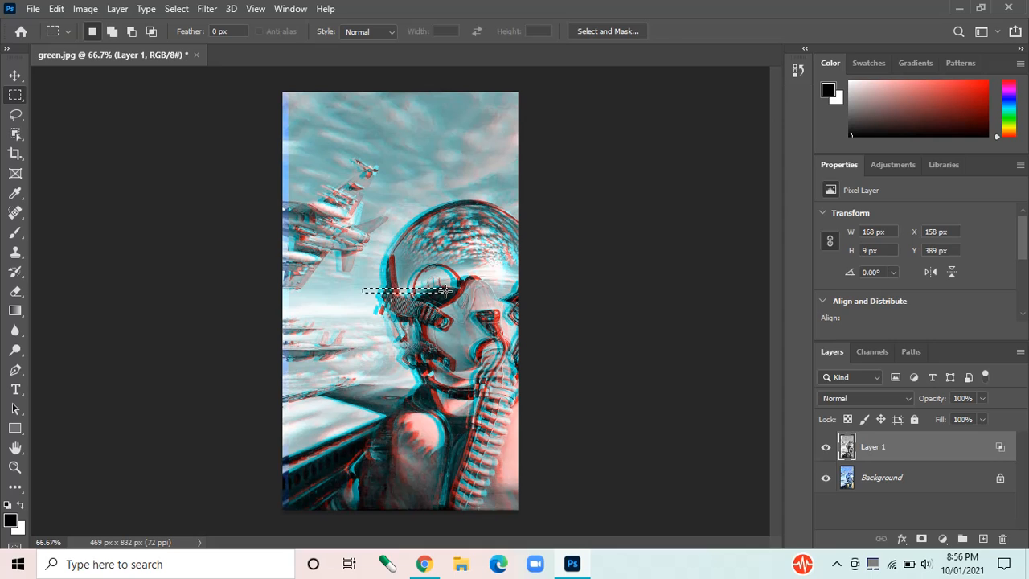
left_click_drag(446, 291, 431, 296)
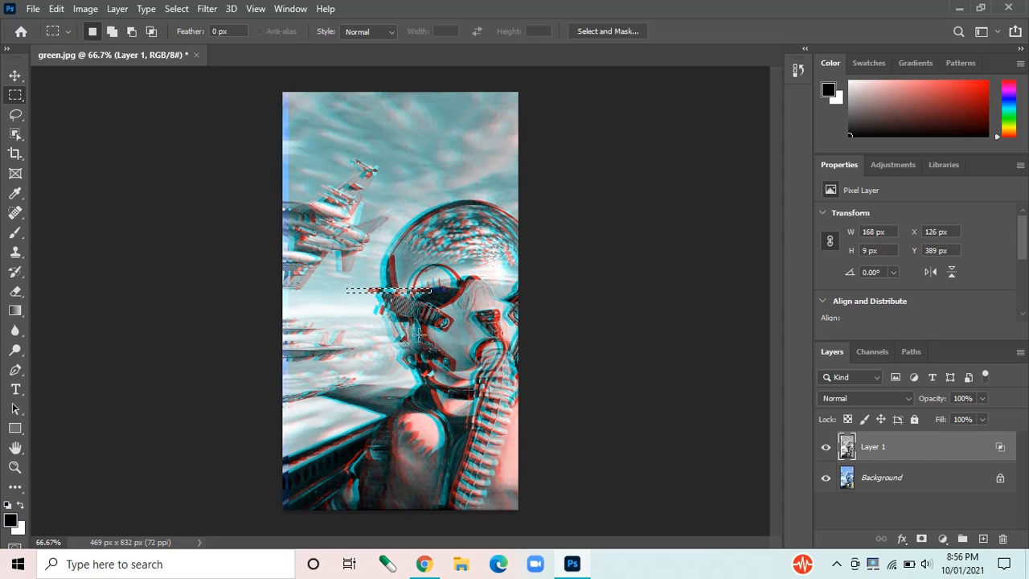
Displace thin horizontal strips across the lower helmet, mask and chin sideways, about 71 to 160 px wide and 4 to 7 px high
left_click(384, 329)
left_click_drag(384, 329, 450, 331)
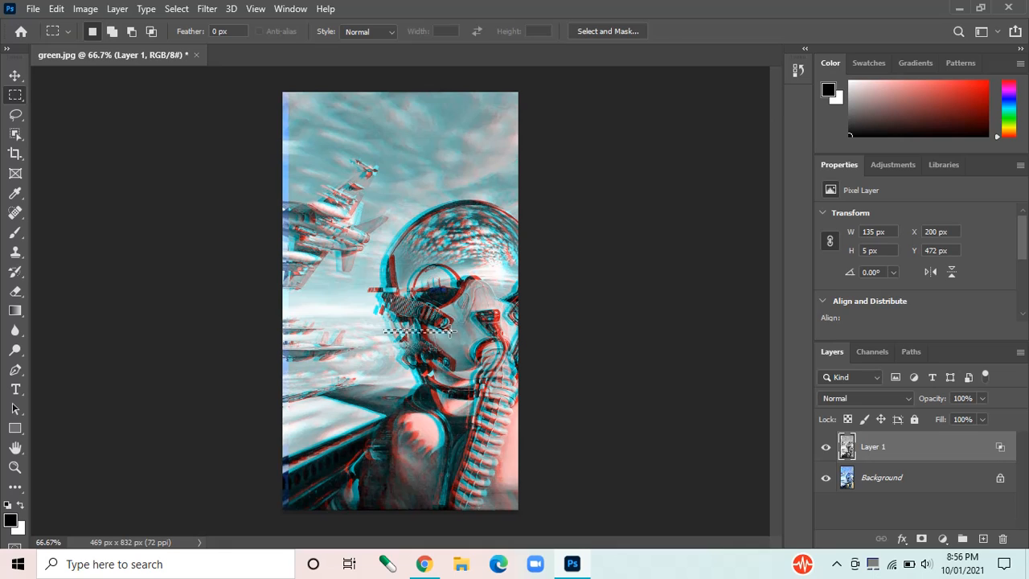
left_click_drag(453, 330, 447, 336)
left_click_drag(310, 364, 419, 359)
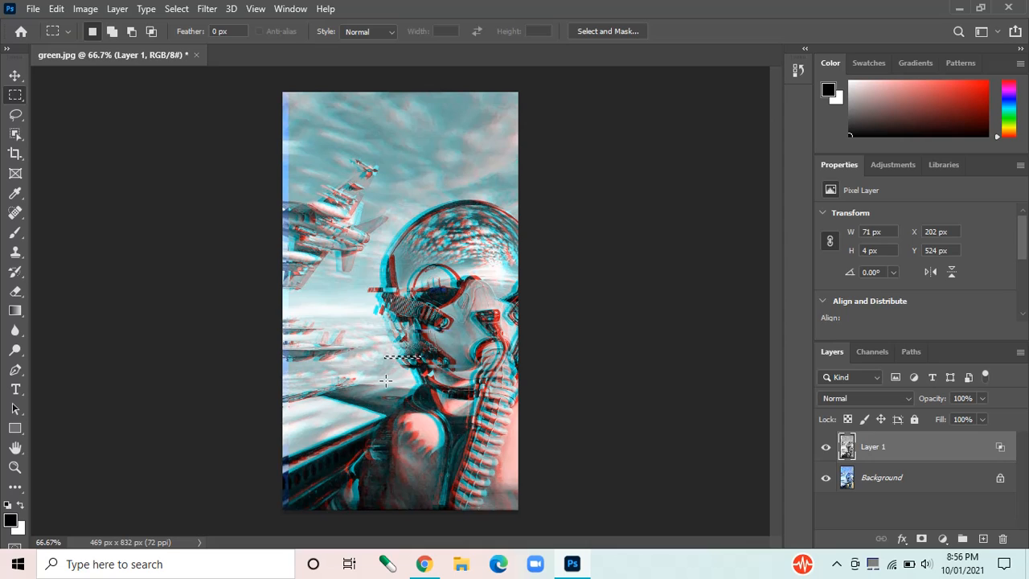
left_click_drag(386, 380, 453, 387)
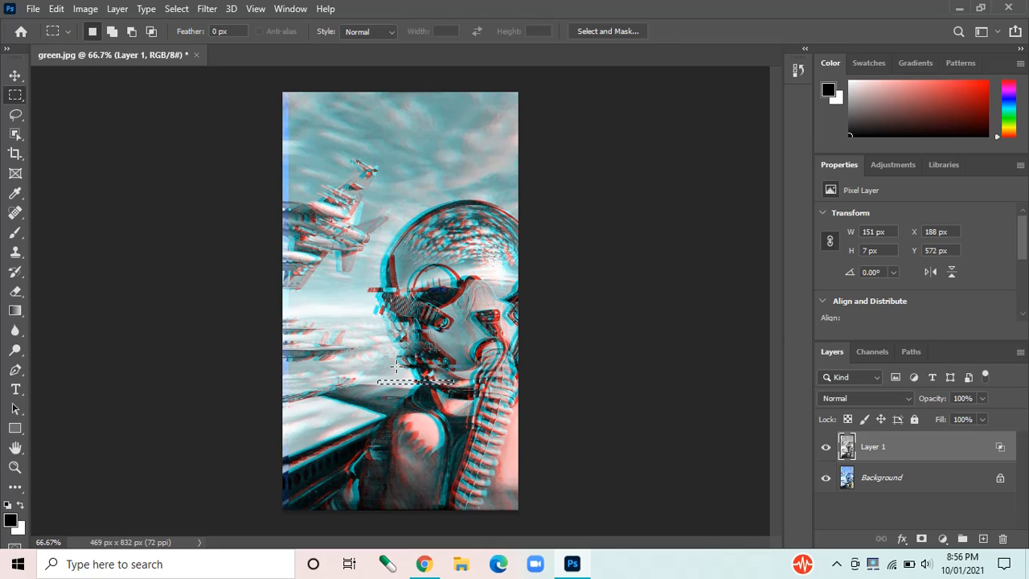
left_click_drag(397, 369, 466, 373)
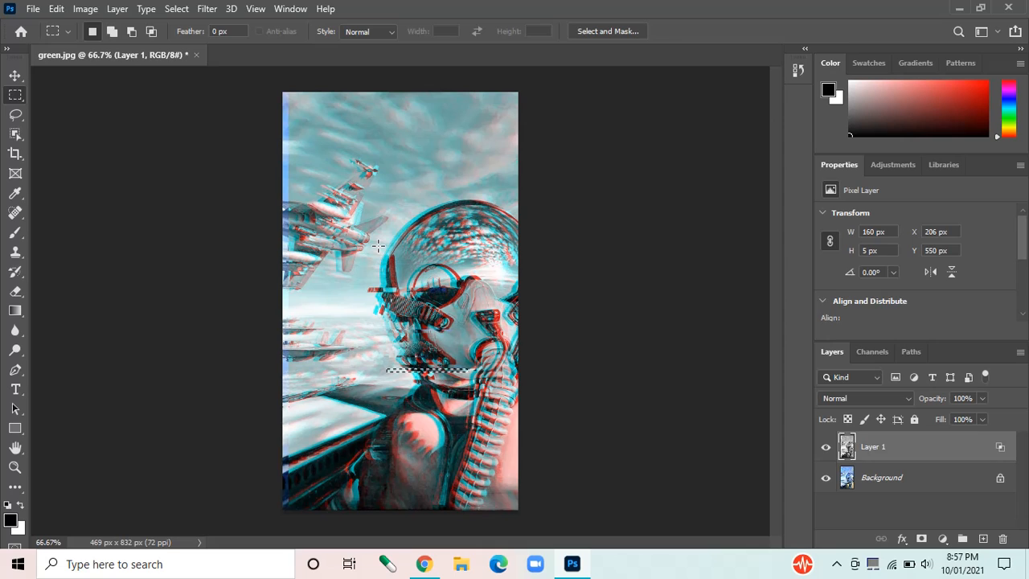
Displace more horizontal strips across the visor, goggles and neck sideways, about 117 to 373 px wide and 2 to 12 px high
left_click_drag(378, 245, 460, 247)
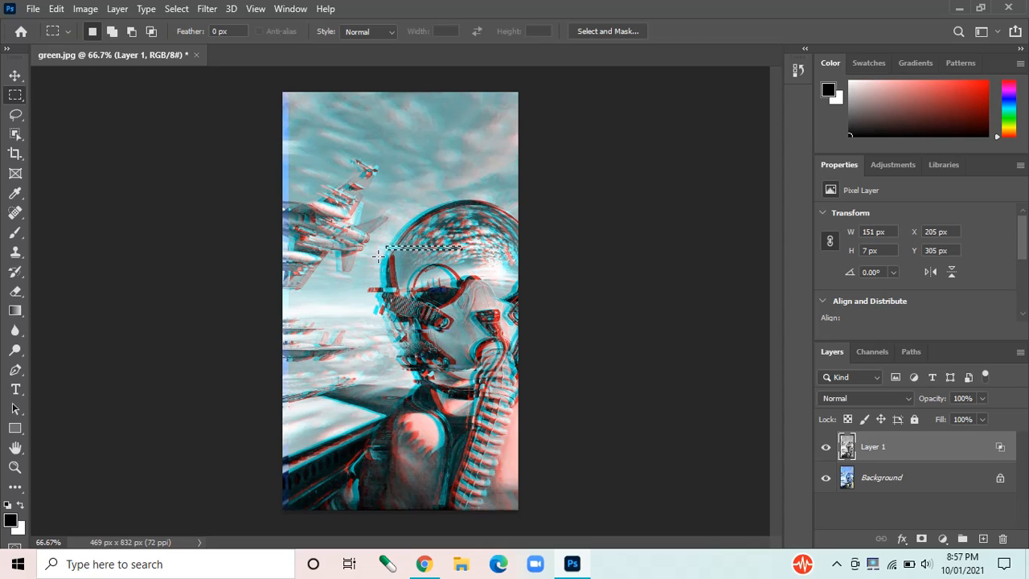
left_click_drag(374, 271, 492, 307)
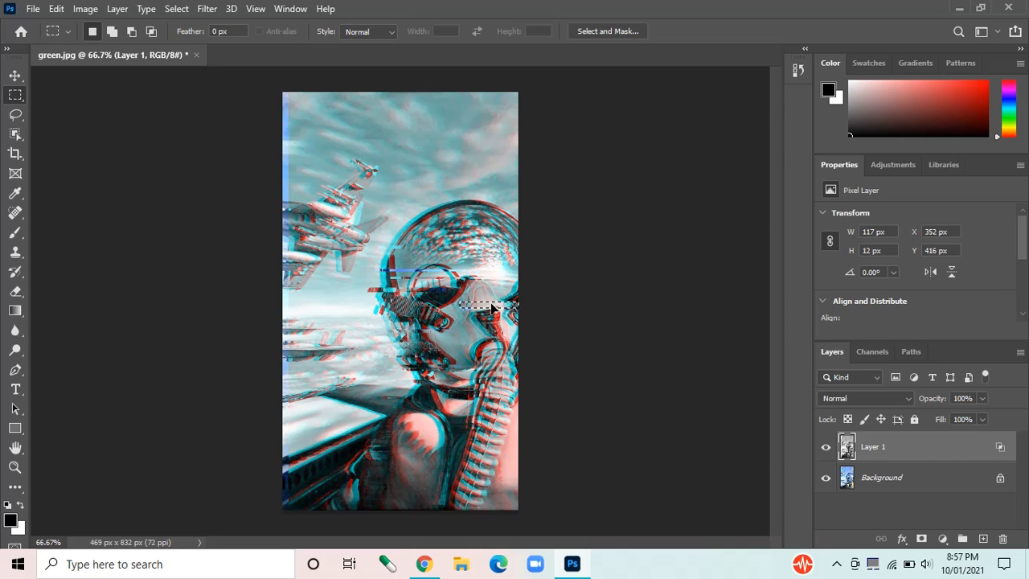
left_click_drag(460, 324, 549, 325)
left_click_drag(507, 328, 496, 328)
left_click_drag(372, 314, 505, 315)
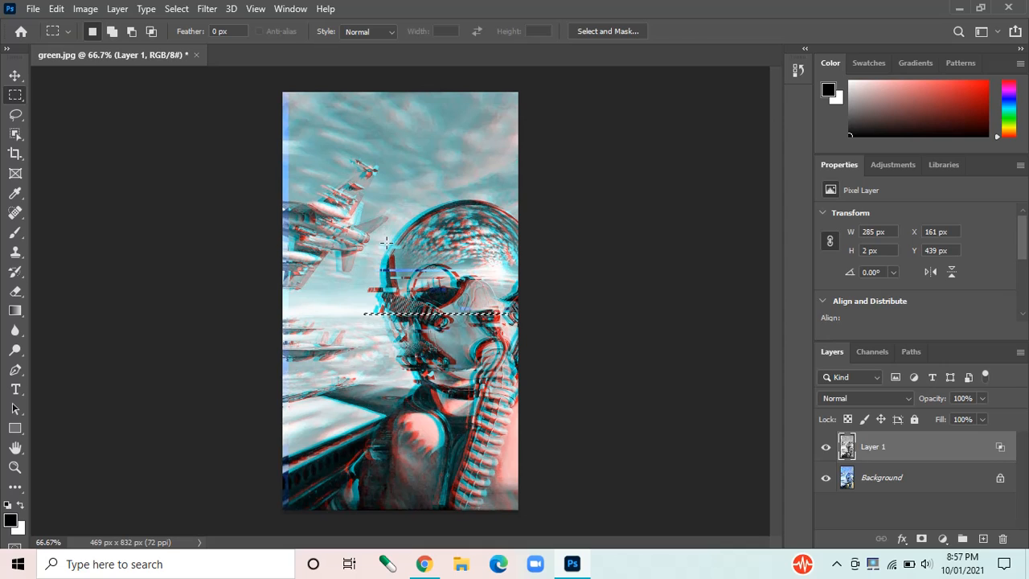
left_click_drag(402, 225, 521, 230)
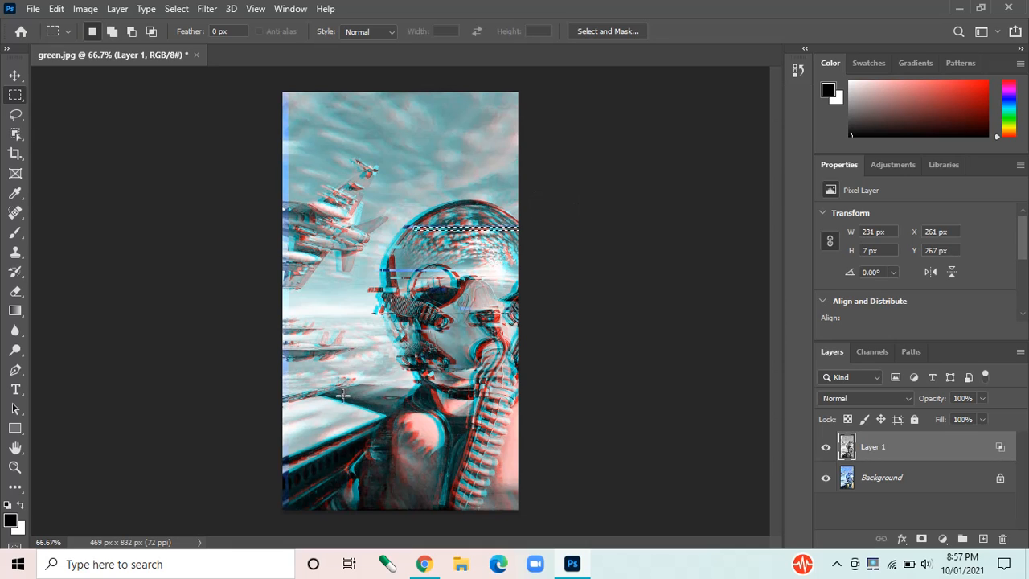
left_click_drag(309, 394, 467, 397)
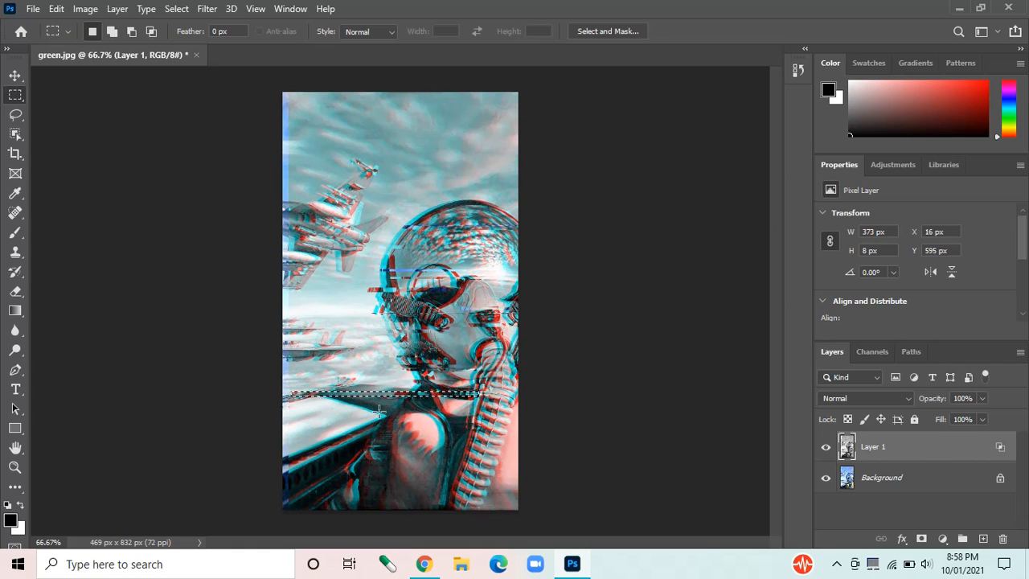
left_click_drag(378, 412, 503, 418)
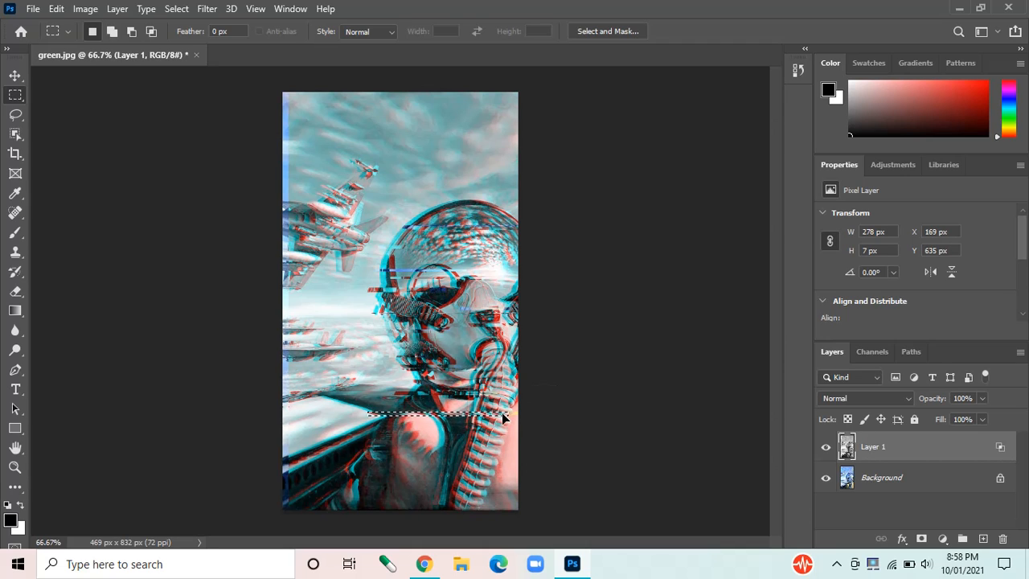
Displace horizontal strips across the large jet in the sky sideways, about 40 to 218 px wide and 4 to 5 px high
left_click(316, 171)
left_click_drag(316, 170, 436, 172)
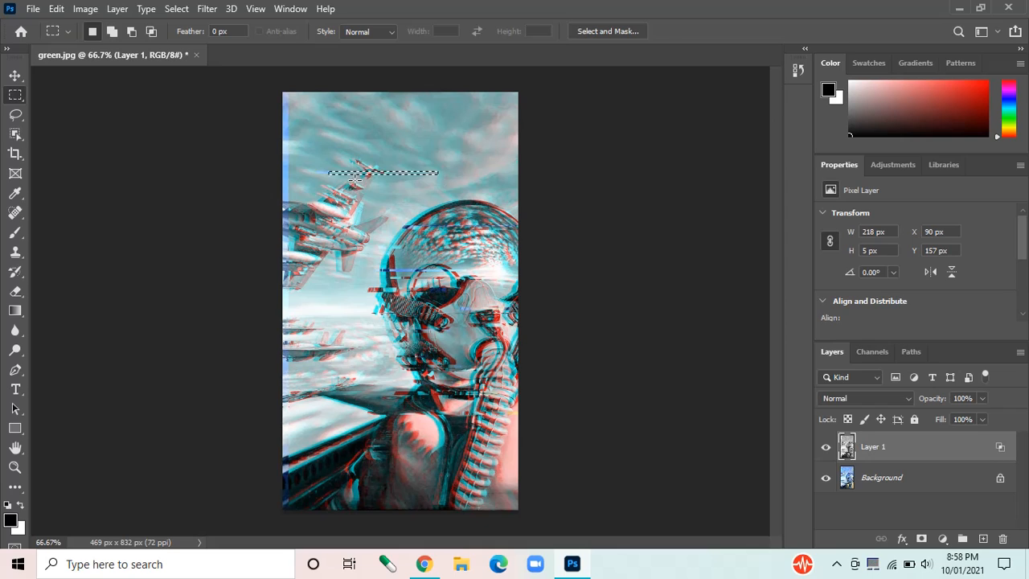
left_click_drag(352, 179, 381, 185)
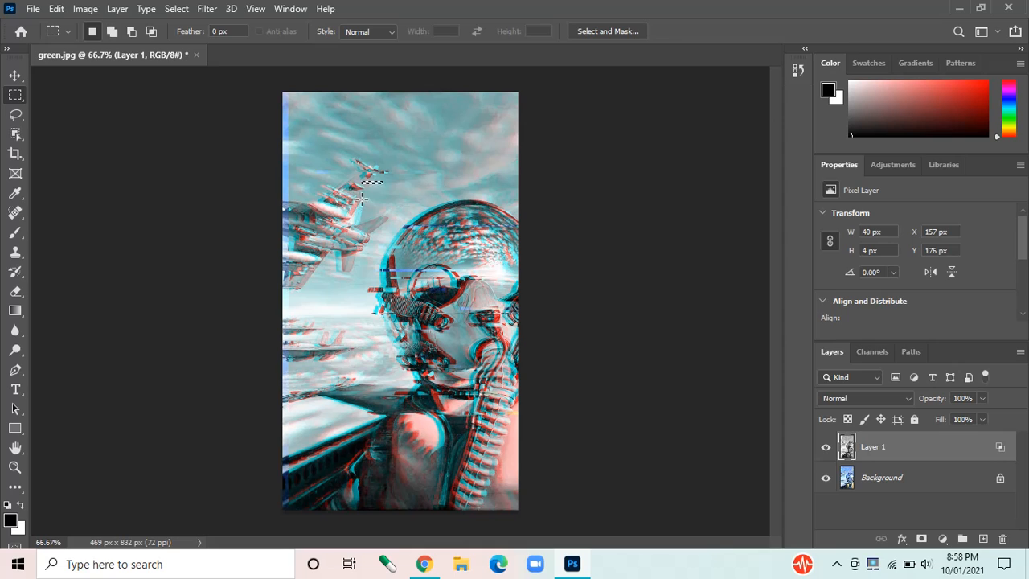
left_click_drag(382, 200, 331, 197)
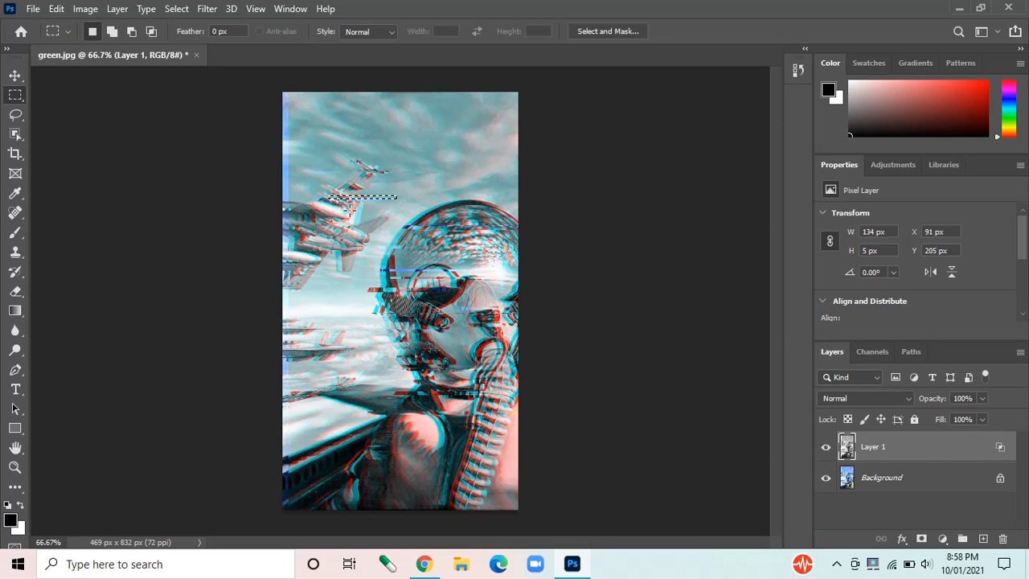
left_click_drag(313, 208, 423, 212)
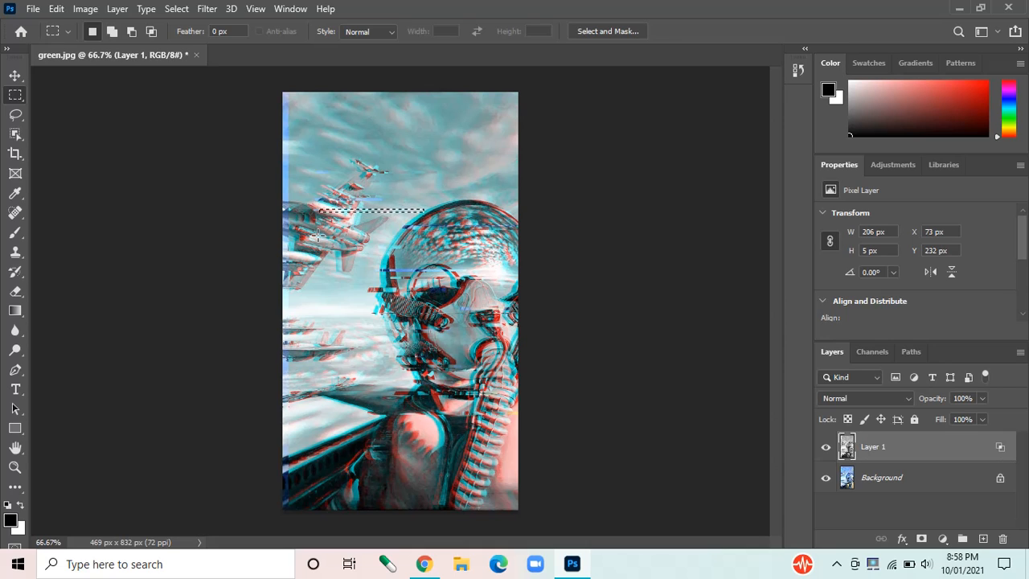
left_click_drag(292, 239, 303, 262)
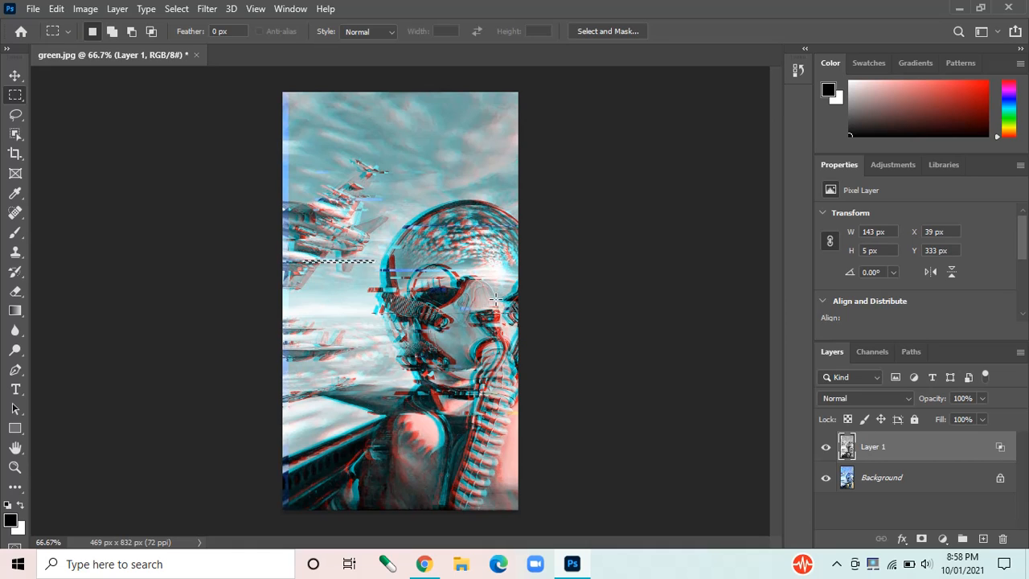
Displace strips about 274 by 10 px at the goggles and 85 by 5 px at the mask, plus one at the shoulder, and deselect
left_click_drag(496, 299, 348, 301)
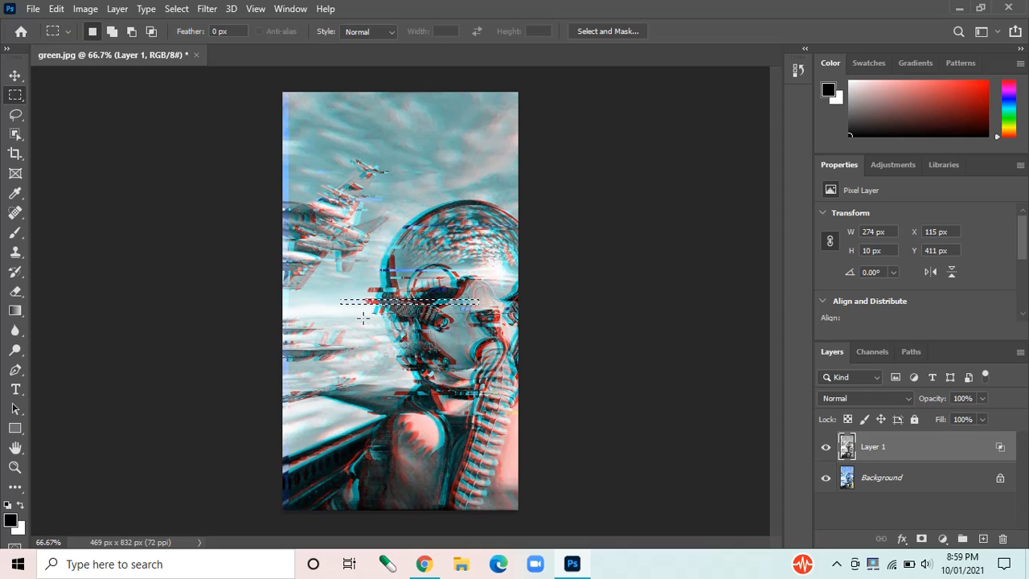
key("ctrl+d")
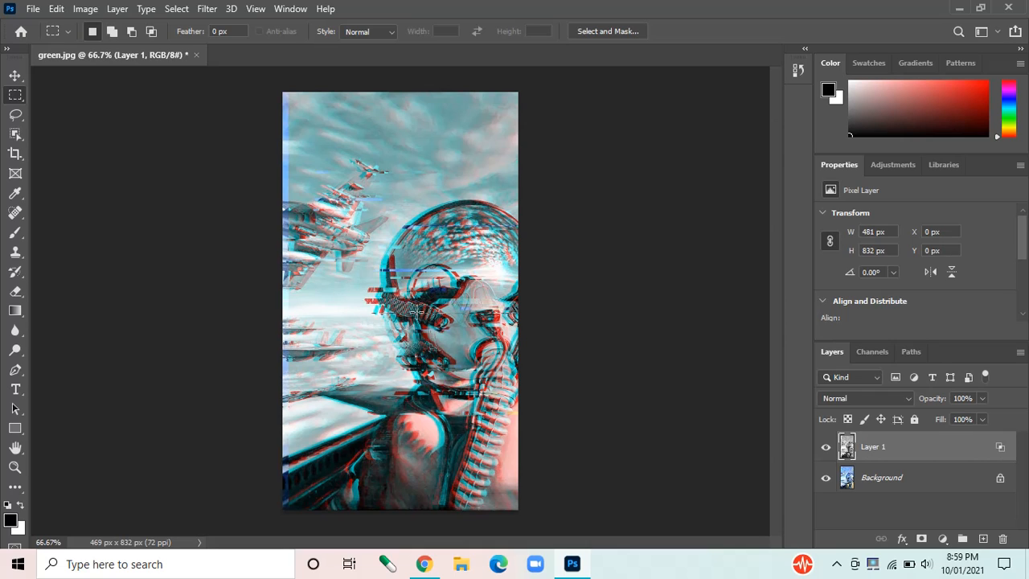
left_click_drag(446, 340, 385, 342)
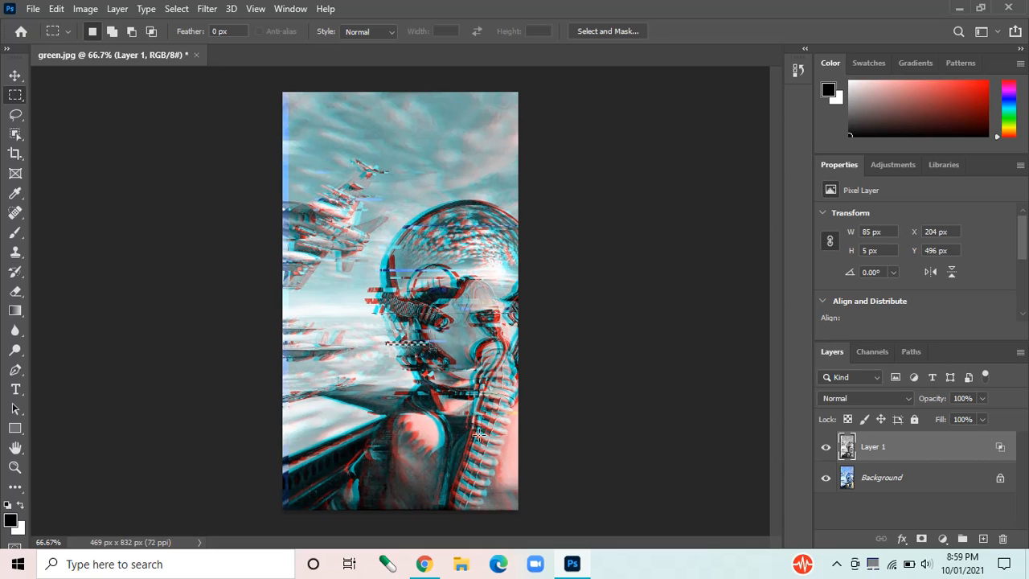
left_click_drag(404, 443, 351, 442)
key("ctrl+d")
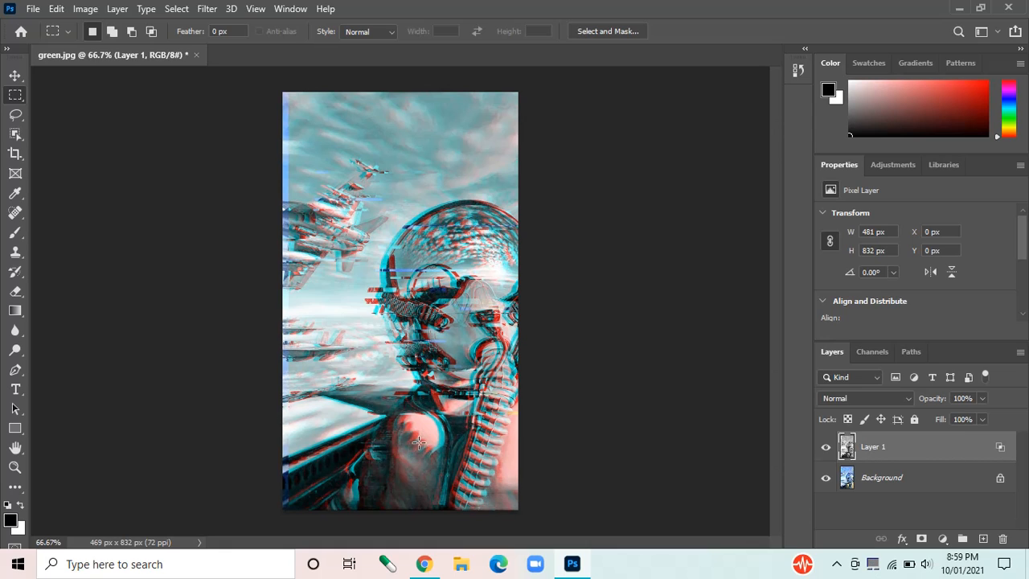
mouse_move(396, 434)
left_mouse_down()
mouse_move(359, 436)
mouse_move(379, 422)
mouse_move(369, 424)
left_mouse_up()
left_click(455, 424)
Toggle Layer 1's visibility repeatedly to compare the glitch effect with the original photo, leaving the layer shown
left_click(824, 451)
left_click(824, 450)
left_click(823, 451)
left_click(823, 450)
left_click(823, 451)
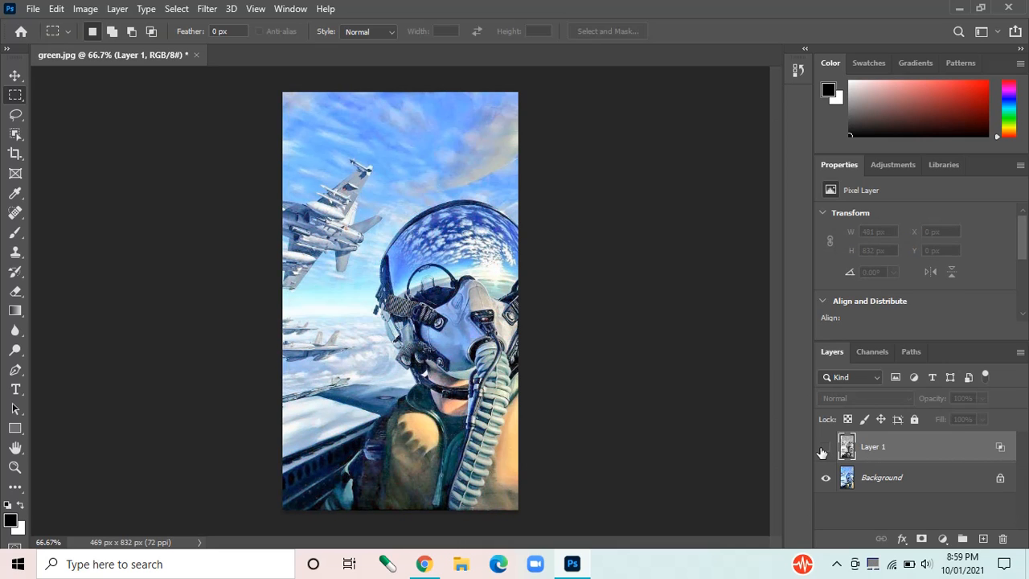
left_click(823, 450)
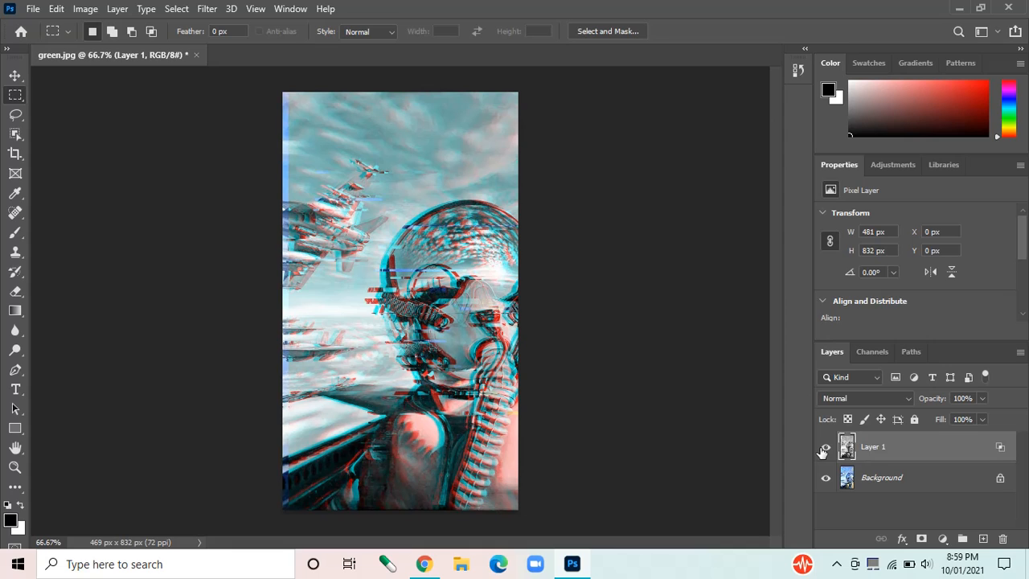
left_click(823, 450)
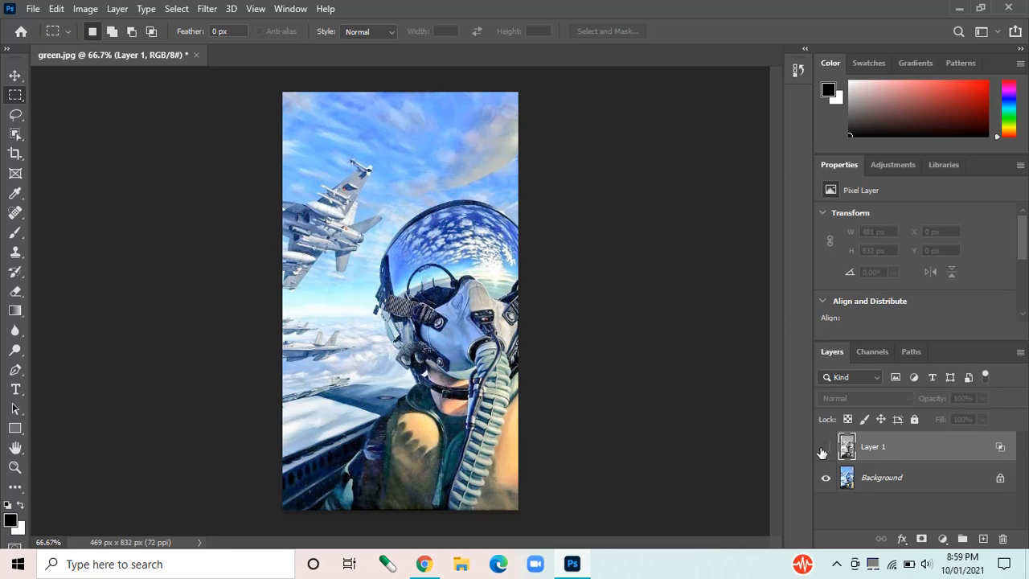
left_click(823, 450)
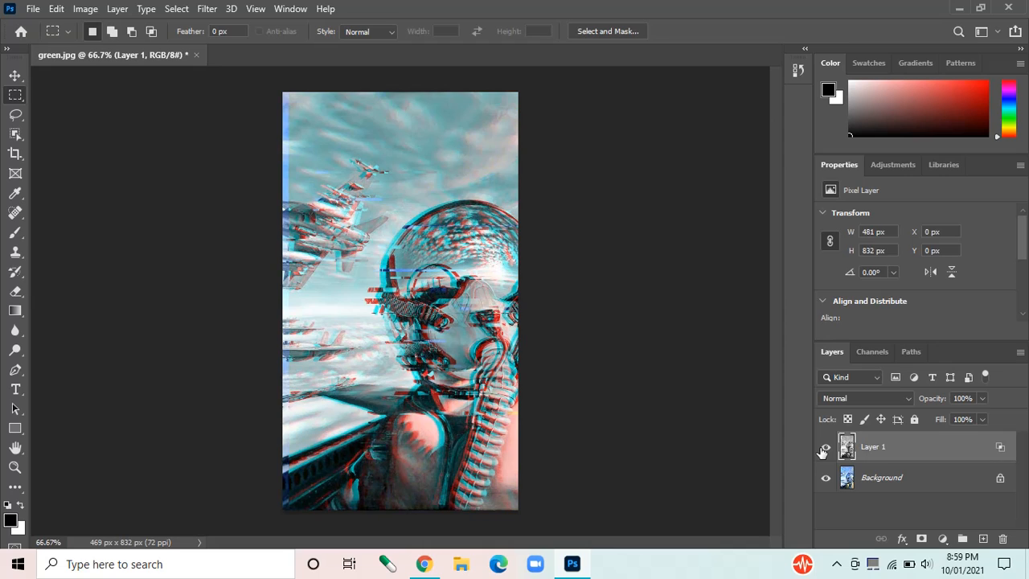